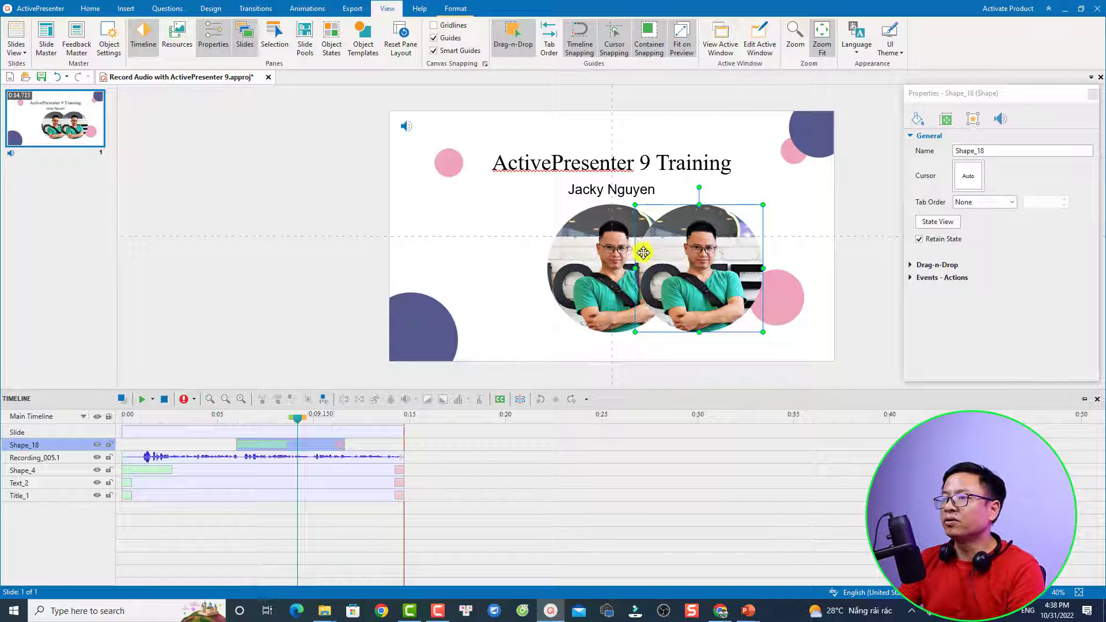
# Step: Delete both portrait circles from the slide
pyautogui.click(602, 272)
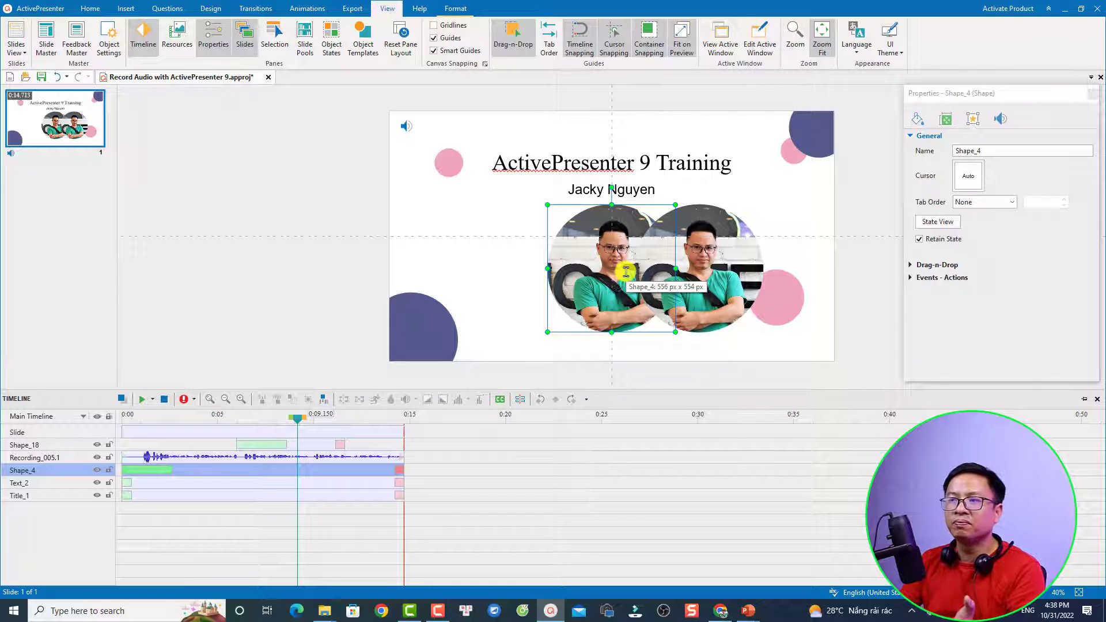
pyautogui.keyDown('ctrl'); pyautogui.click(284, 446); pyautogui.keyUp('ctrl')
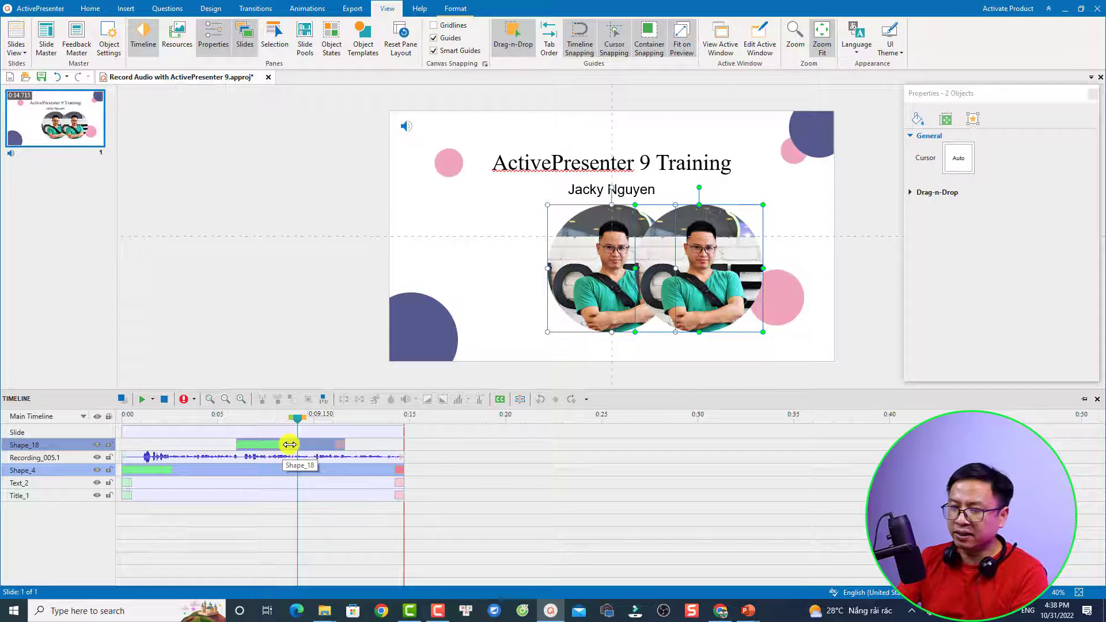
pyautogui.press('Delete')
# Step: Delete the recorded audio clip and move the playhead back to about 0:02
pyautogui.click(289, 444)
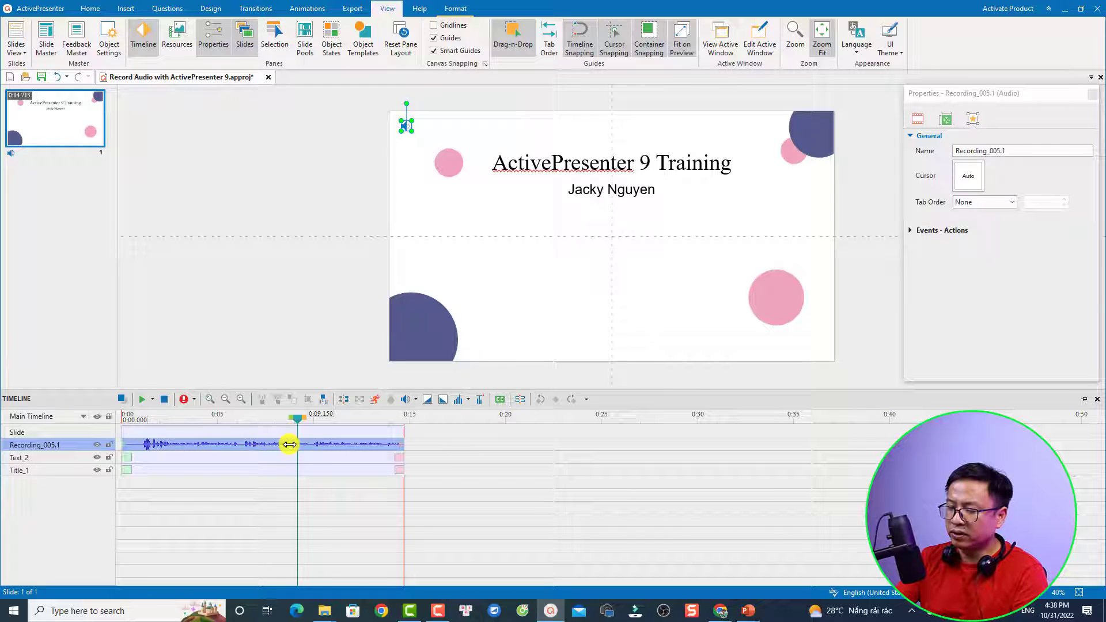
pyautogui.press('Delete')
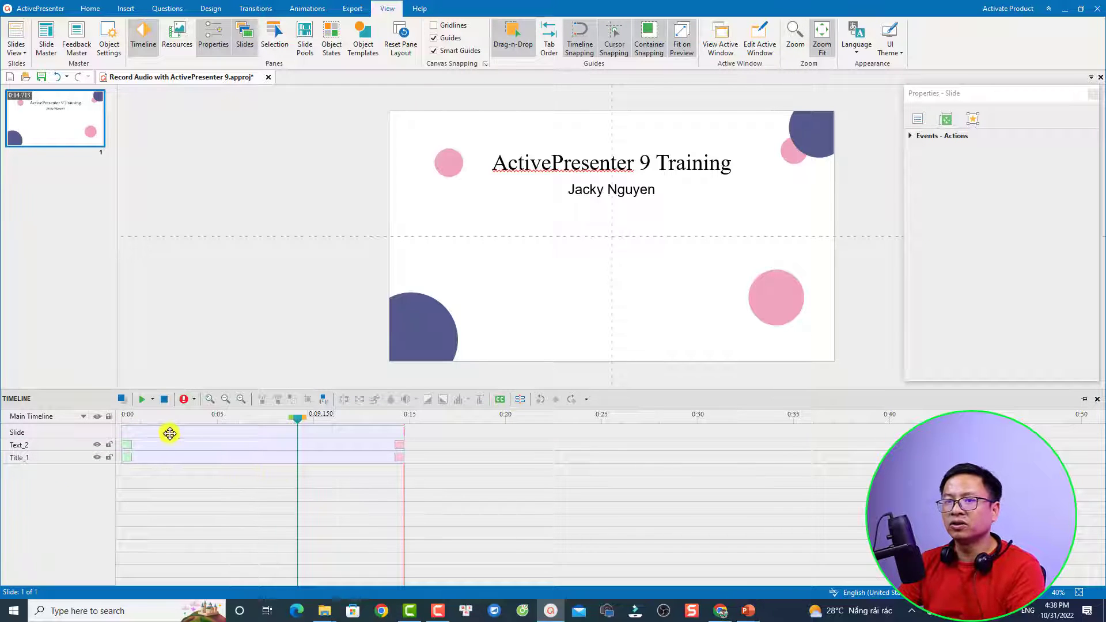
pyautogui.click(162, 423)
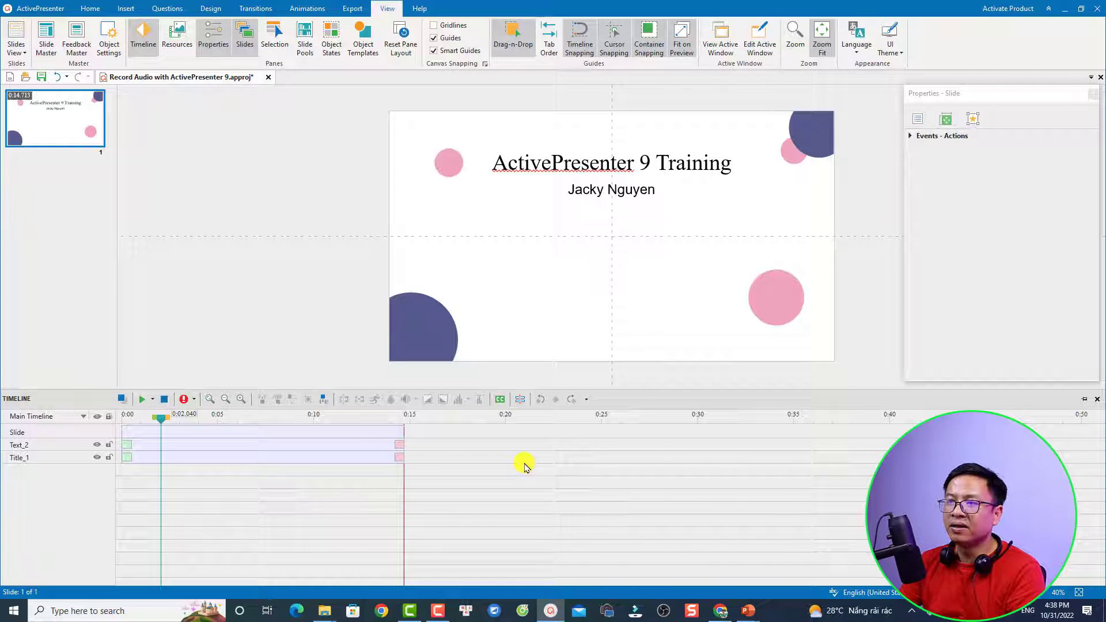
# Step: Draw a dark-blue oval circle below the subtitle and centre it horizontally on the slide
pyautogui.press('space')
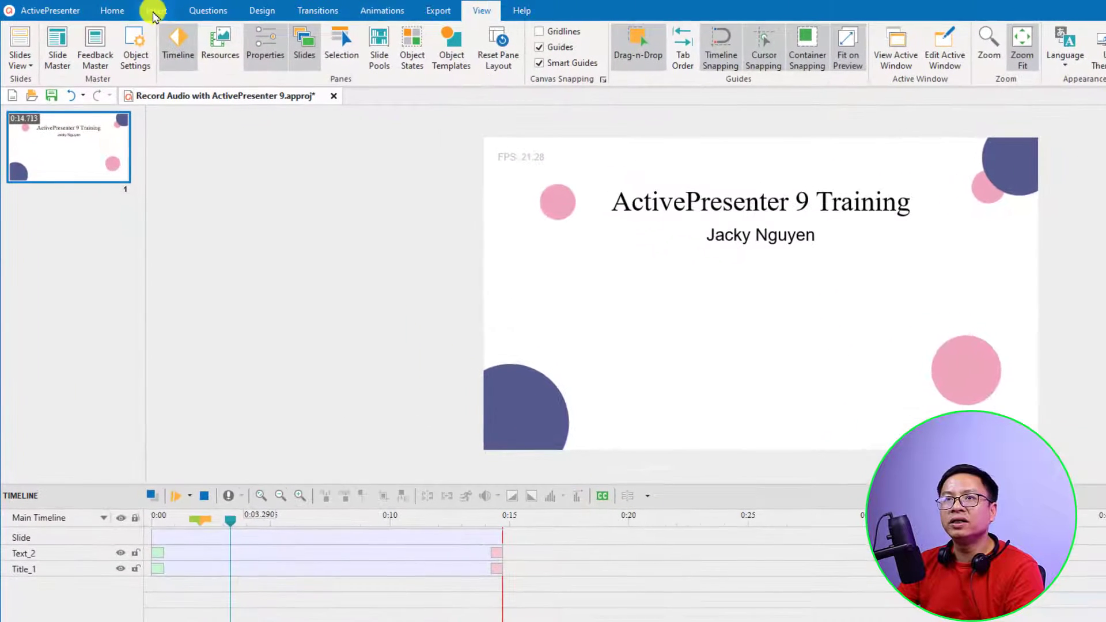
pyautogui.click(150, 11)
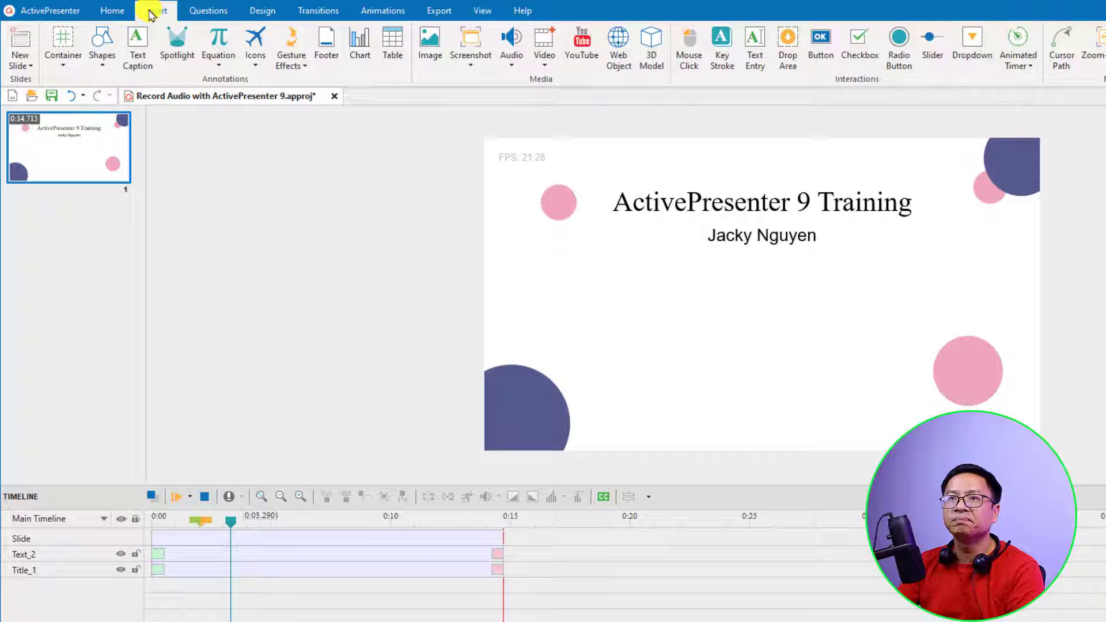
pyautogui.click(106, 64)
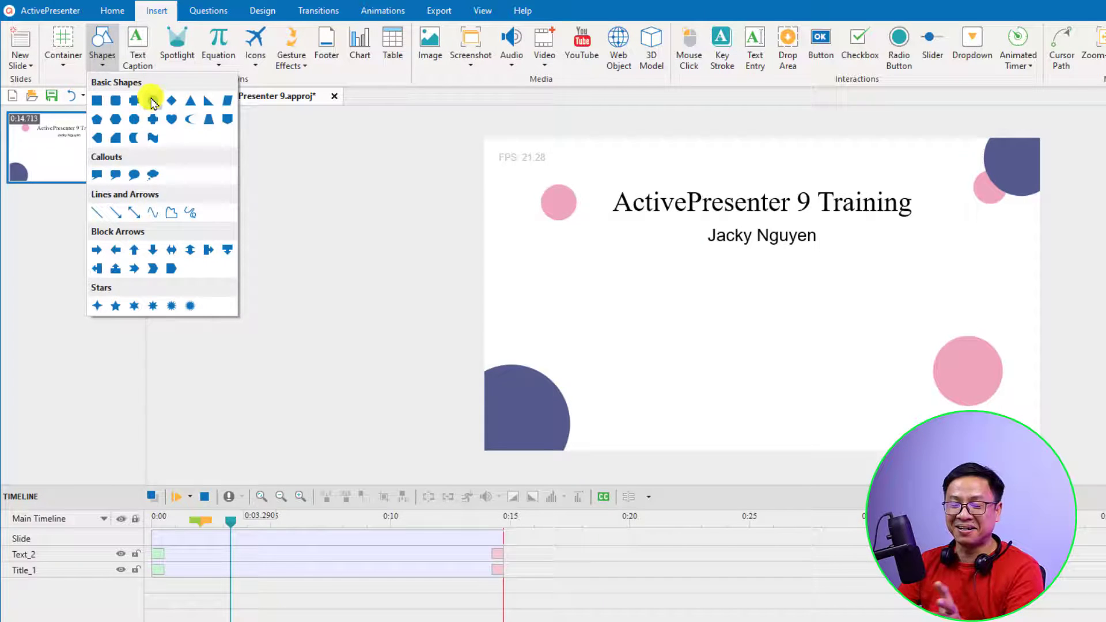
pyautogui.press('Escape')
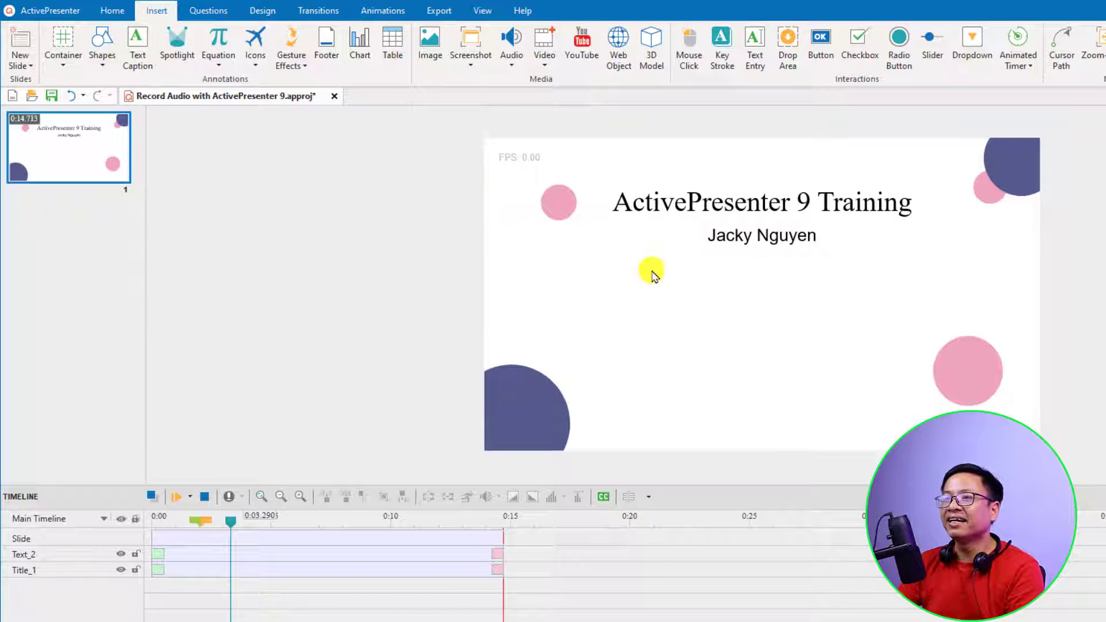
pyautogui.press('space')
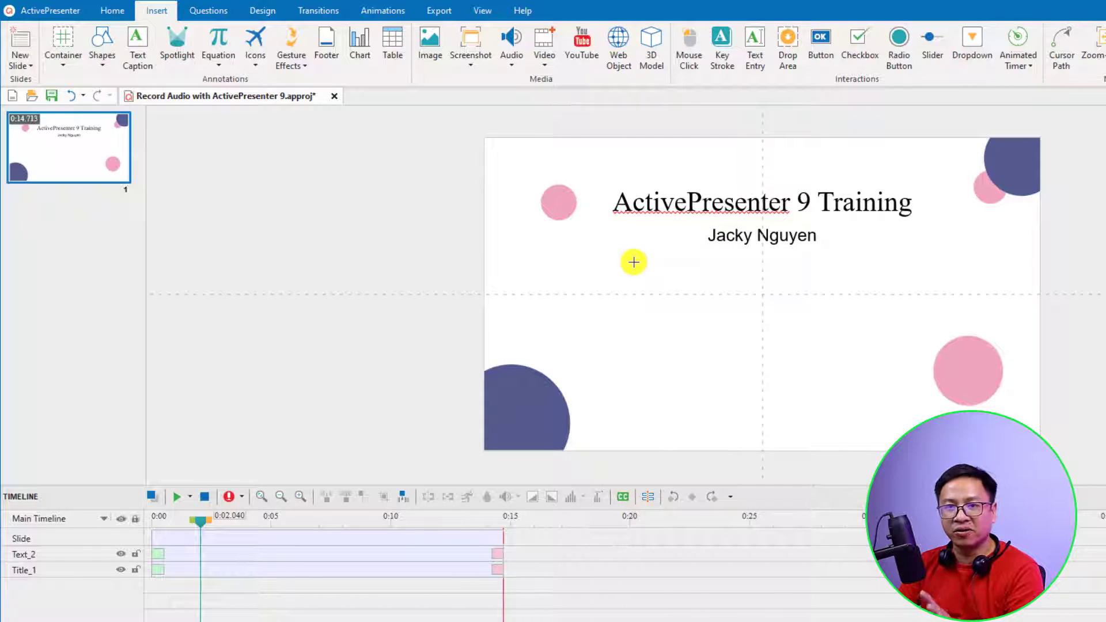
pyautogui.moveTo(635, 265); pyautogui.dragTo(790, 412)
pyautogui.moveTo(731, 343); pyautogui.dragTo(779, 343)
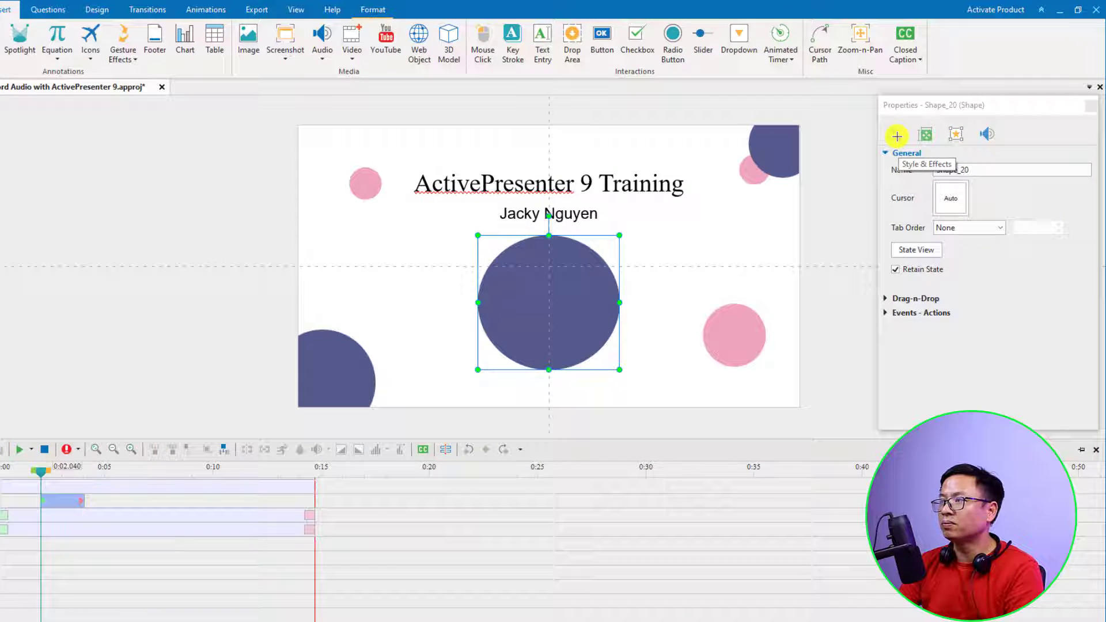
# Step: Give Shape_20 an Image Fill using the logo portrait file imported from the Desktop
pyautogui.click(897, 136)
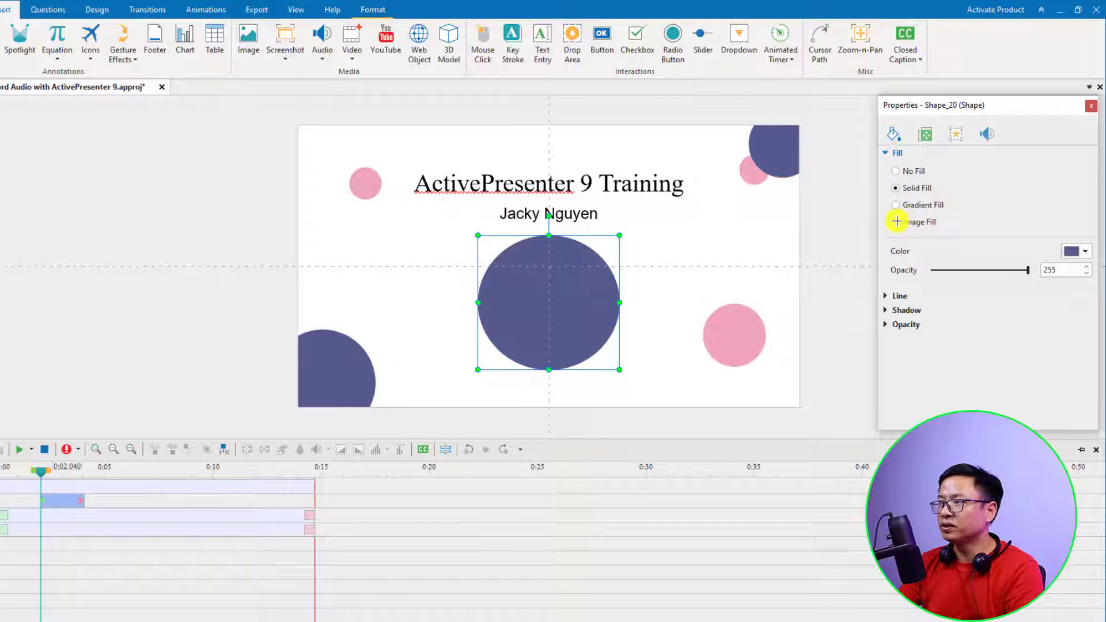
pyautogui.click(896, 221)
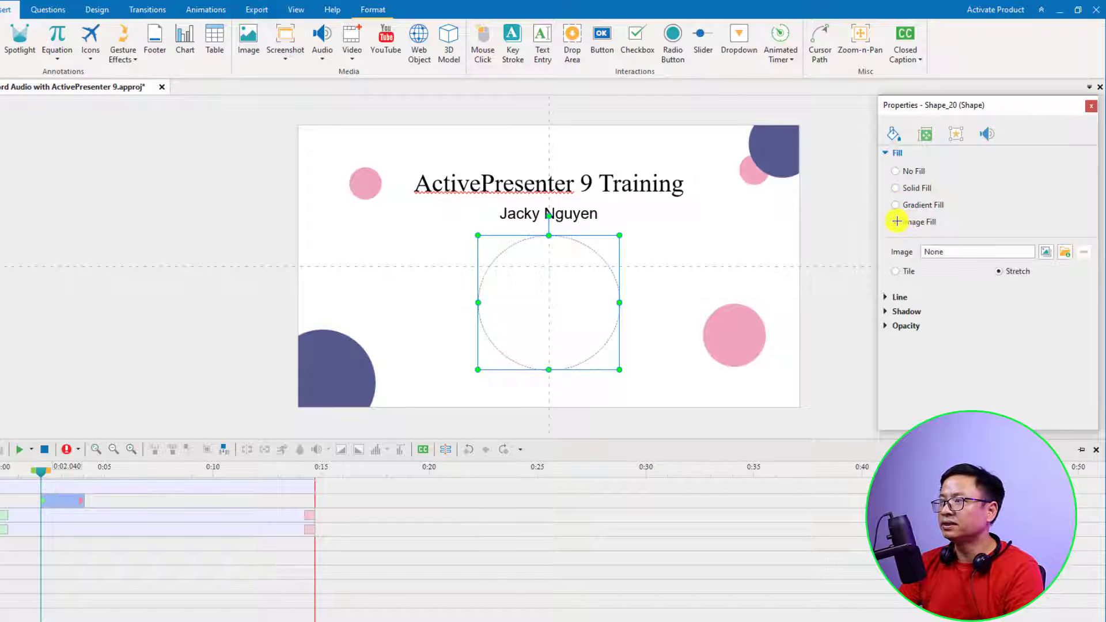
pyautogui.click(1045, 250)
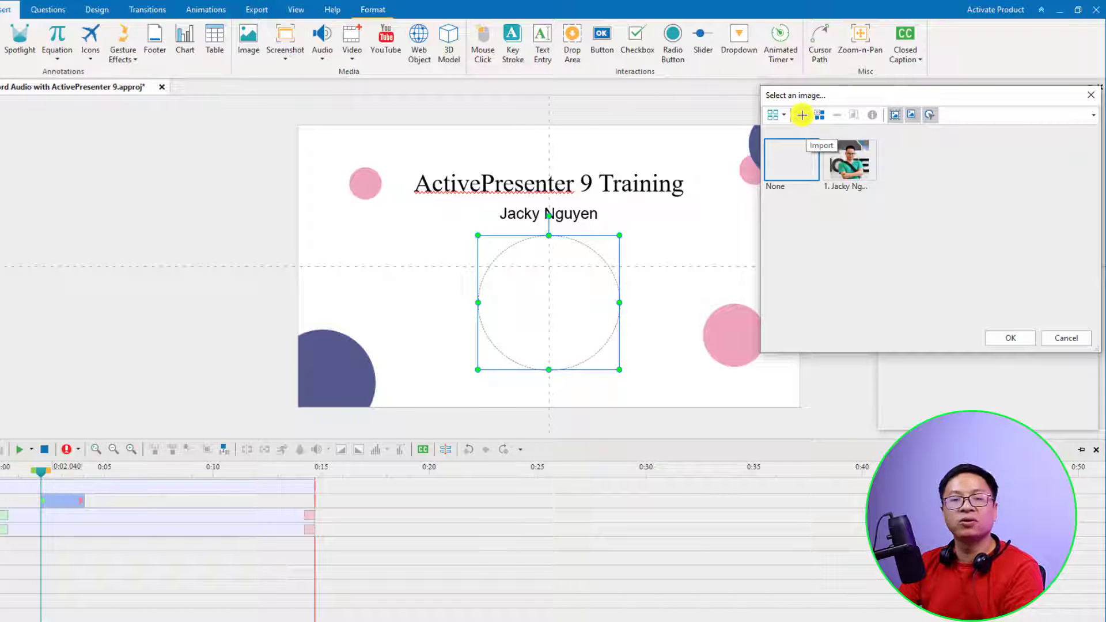
pyautogui.click(803, 115)
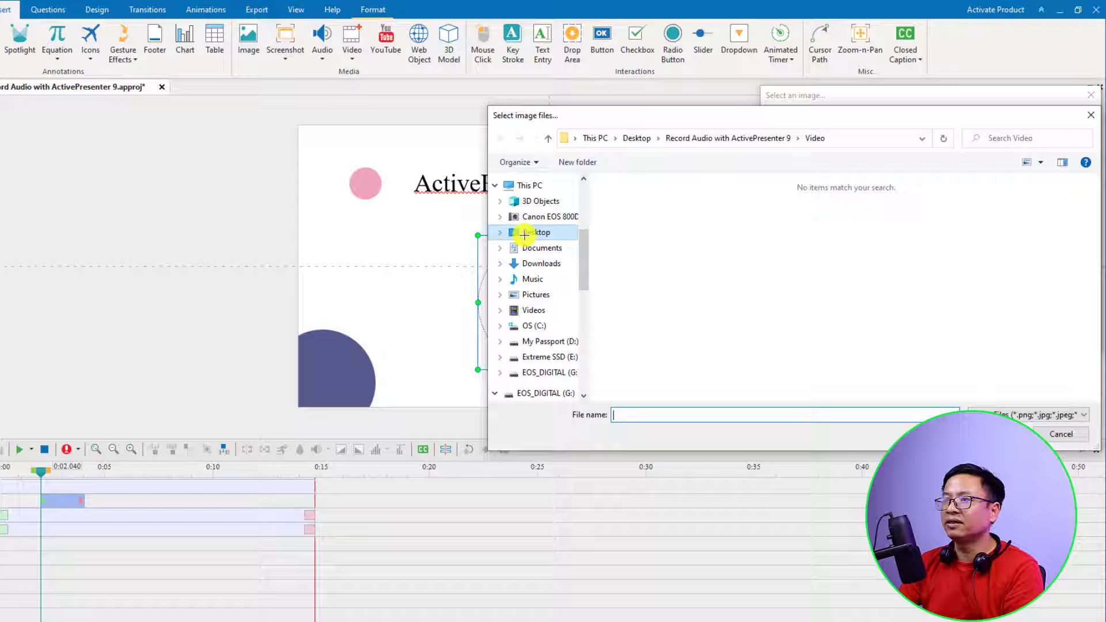
pyautogui.click(524, 233)
pyautogui.scroll(-5, 712, 297)
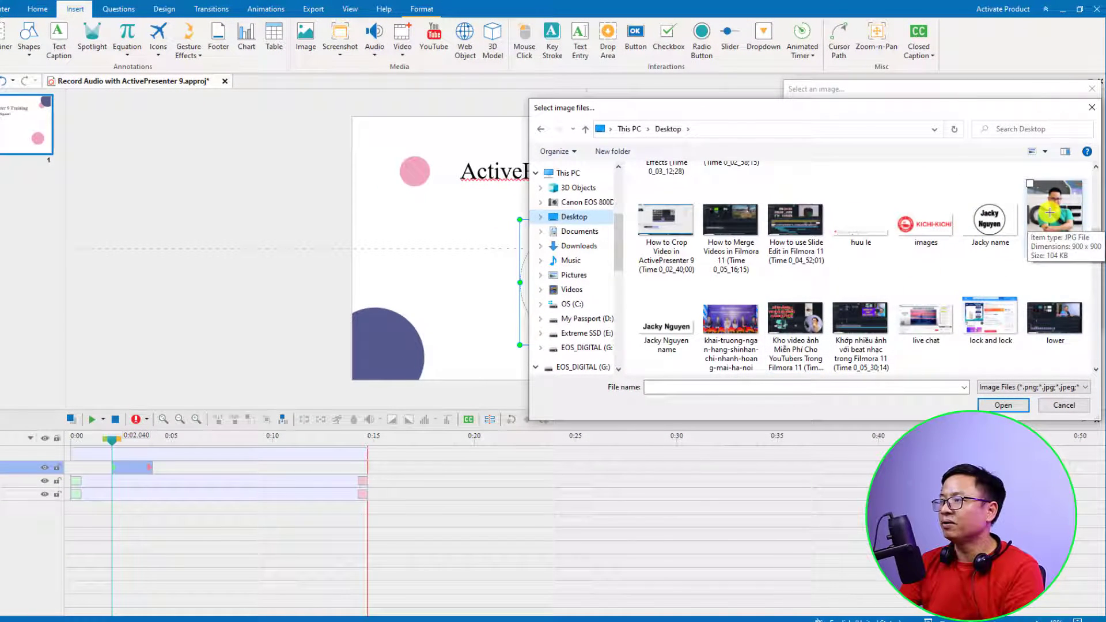
pyautogui.click(1048, 216)
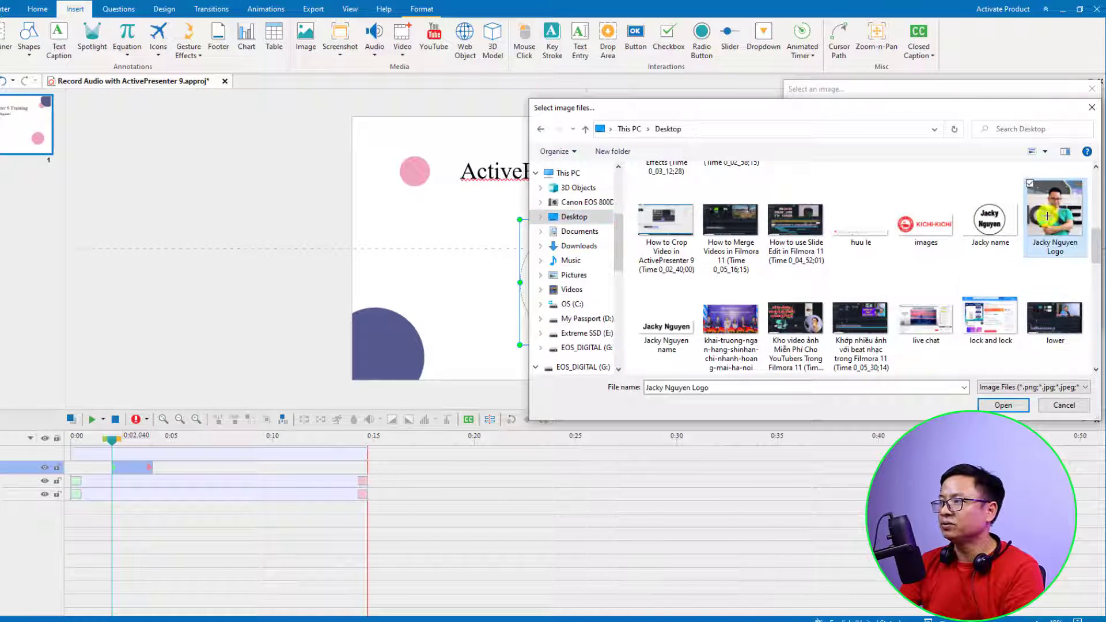
pyautogui.click(991, 405)
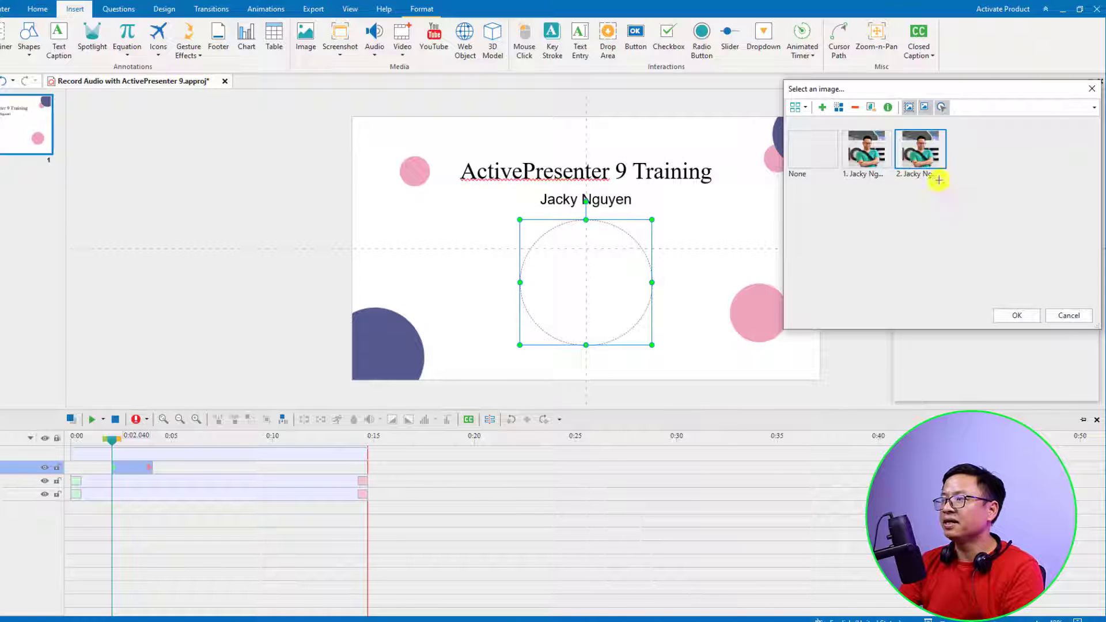
pyautogui.click(1008, 316)
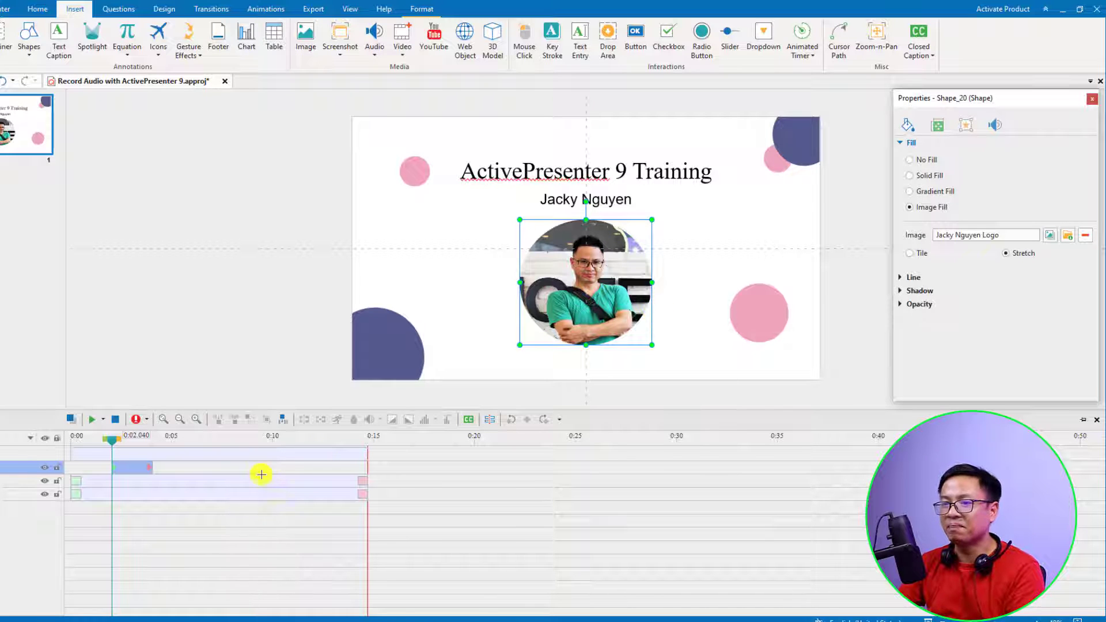
pyautogui.moveTo(179, 458); pyautogui.dragTo(290, 450)
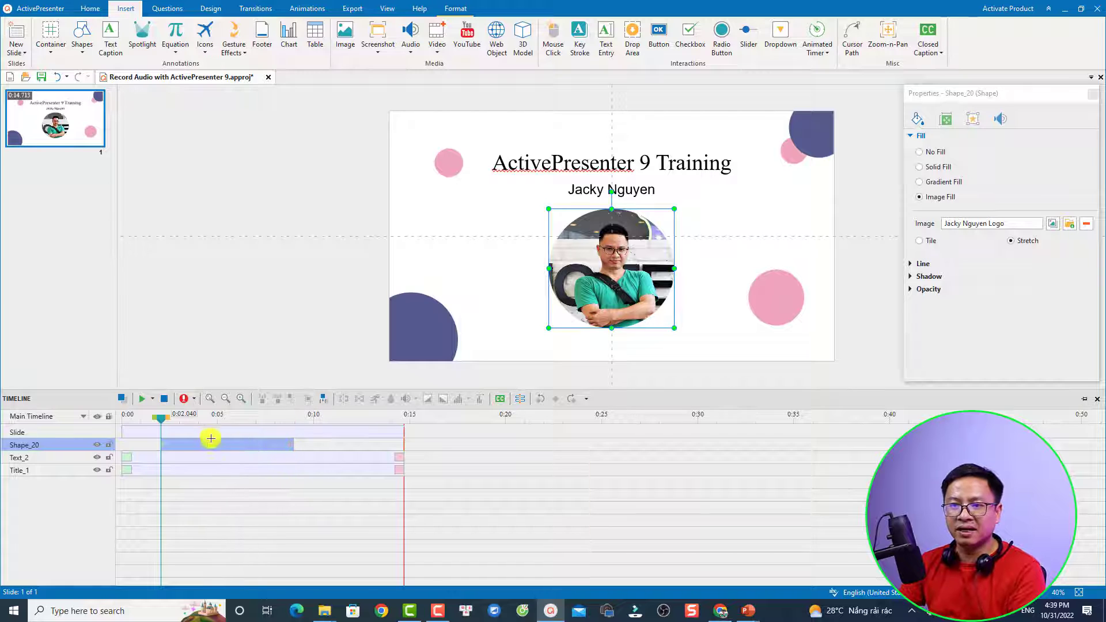
pyautogui.click(150, 422)
pyautogui.click(197, 507)
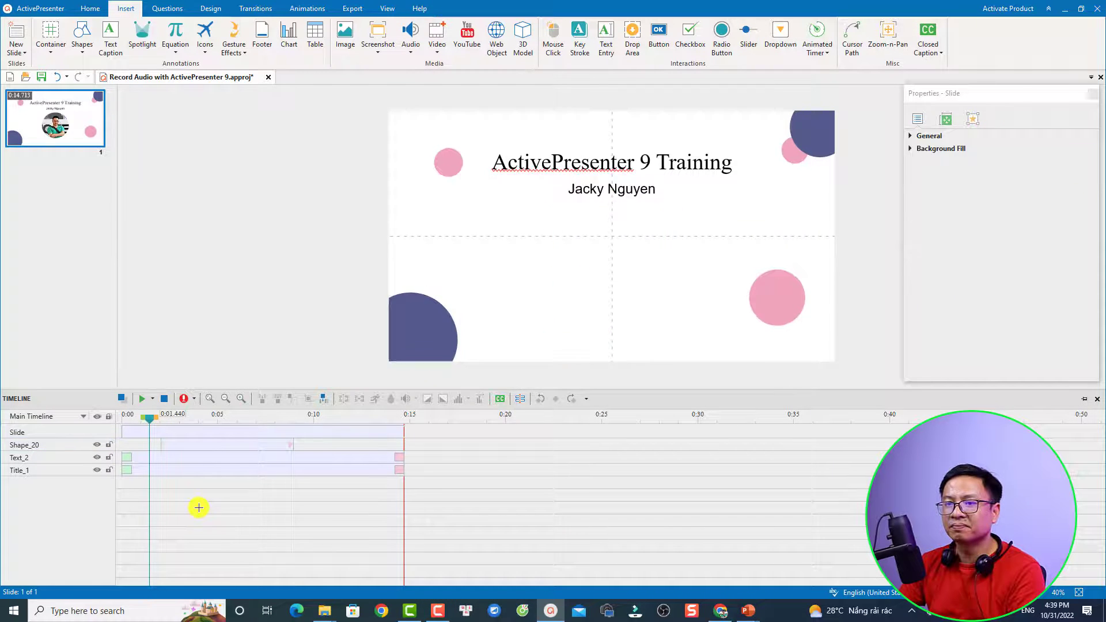
pyautogui.press('space')
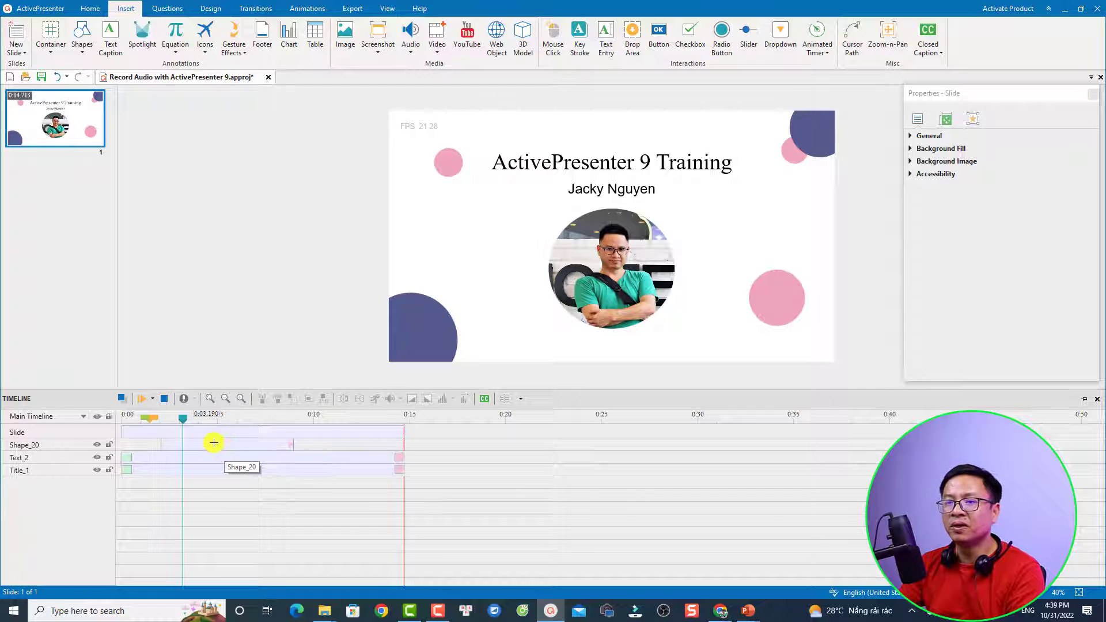
pyautogui.click(214, 442)
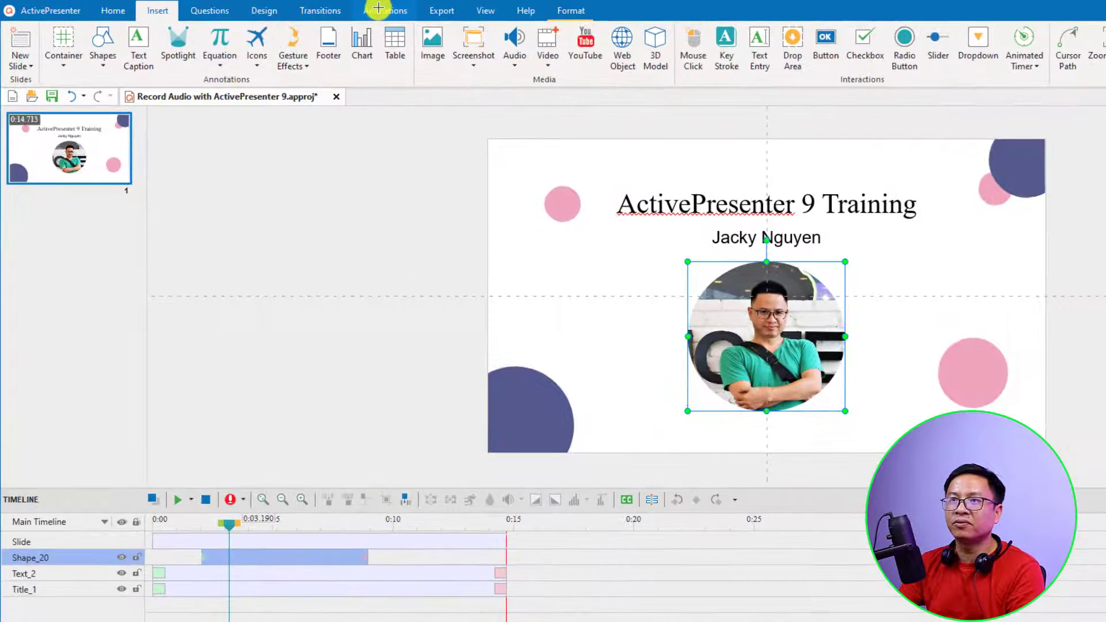
# Step: Apply a Swivel entrance effect to the portrait circle, lengthen it to 2.6 seconds, and preview
pyautogui.click(341, 8)
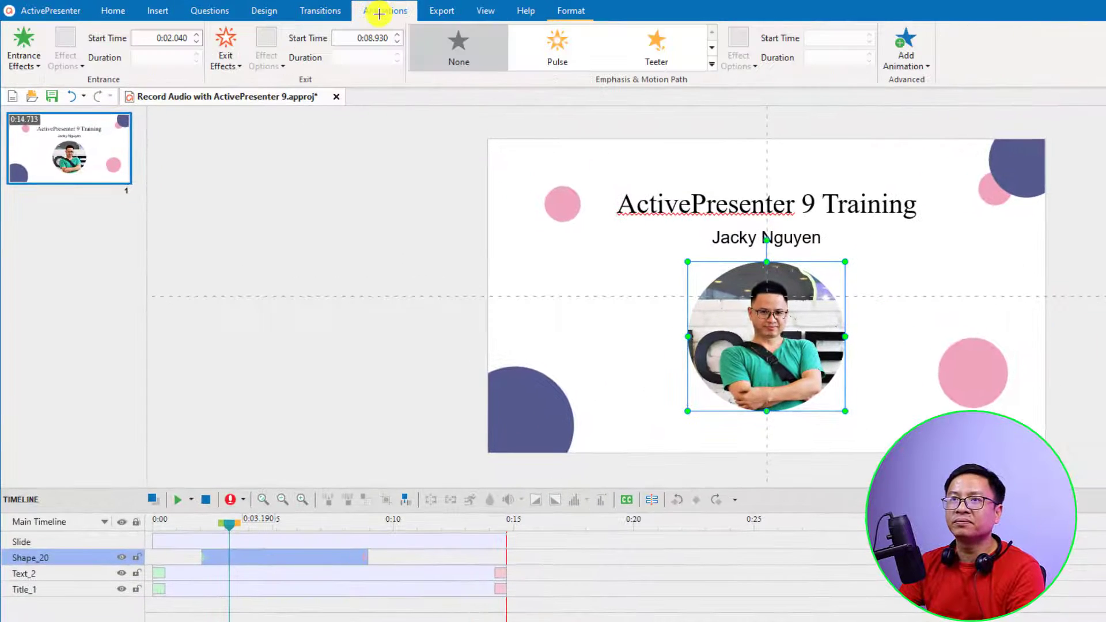
pyautogui.click(34, 64)
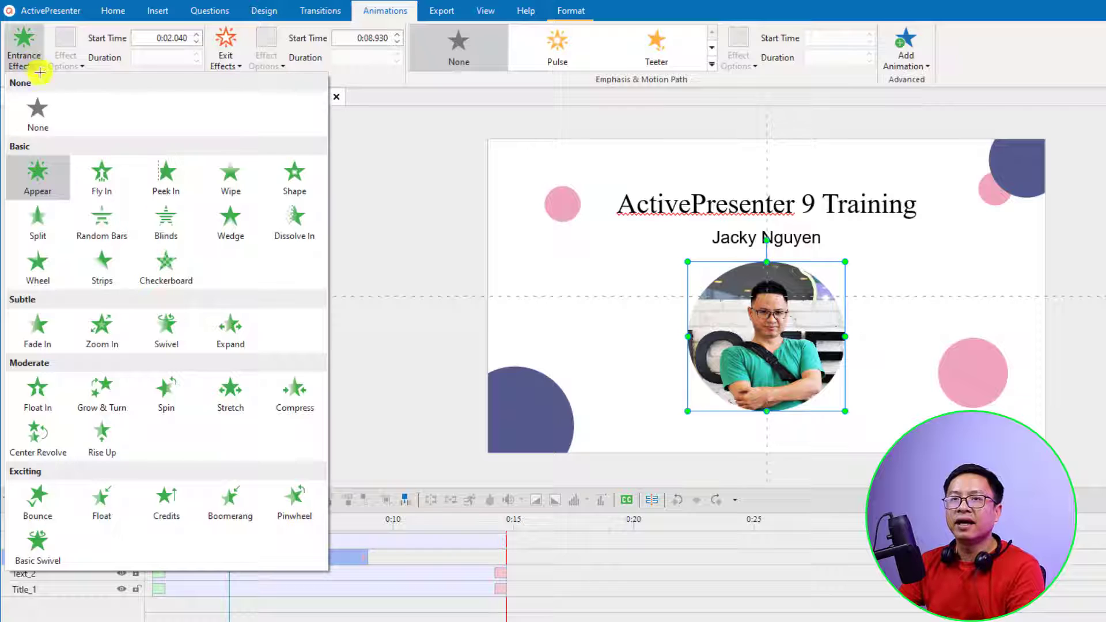
pyautogui.click(165, 329)
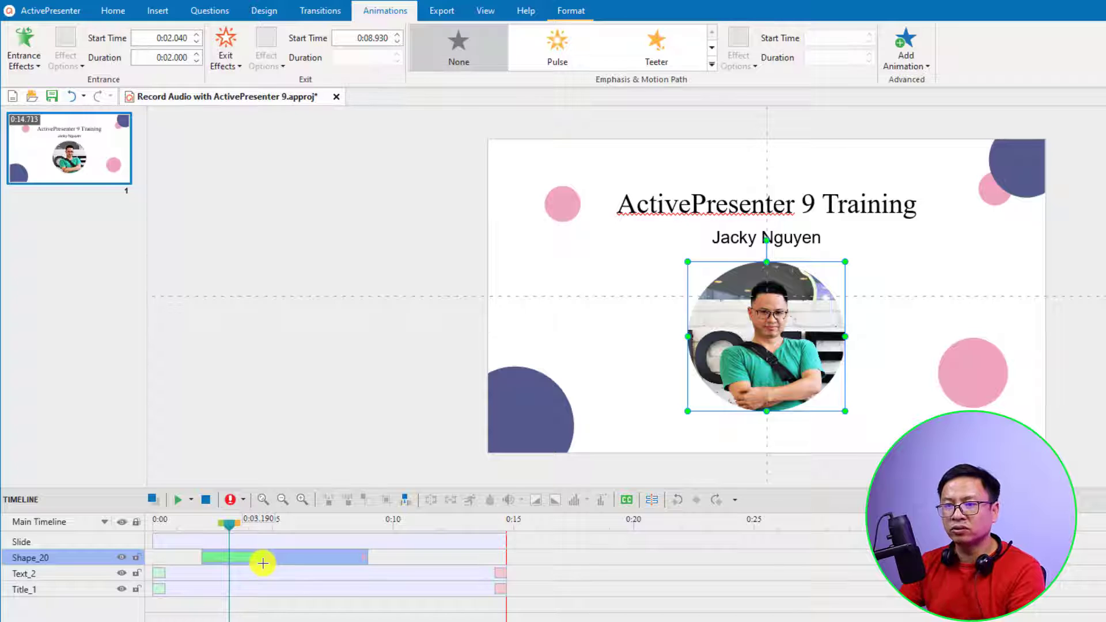
pyautogui.moveTo(262, 564); pyautogui.dragTo(264, 563)
pyautogui.click(193, 521)
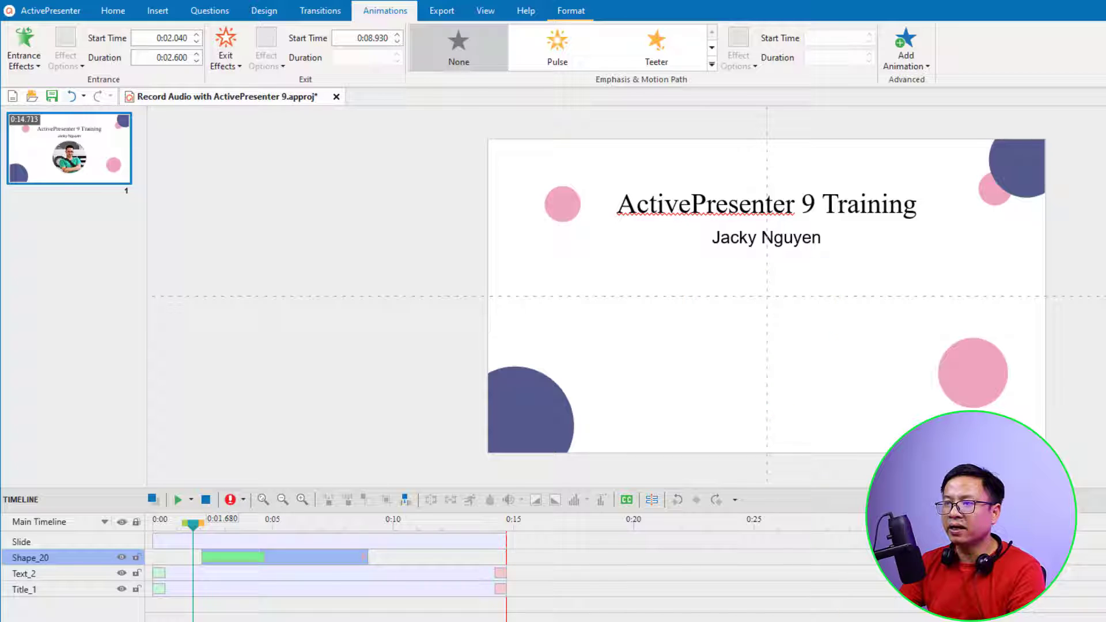
pyautogui.press('space')
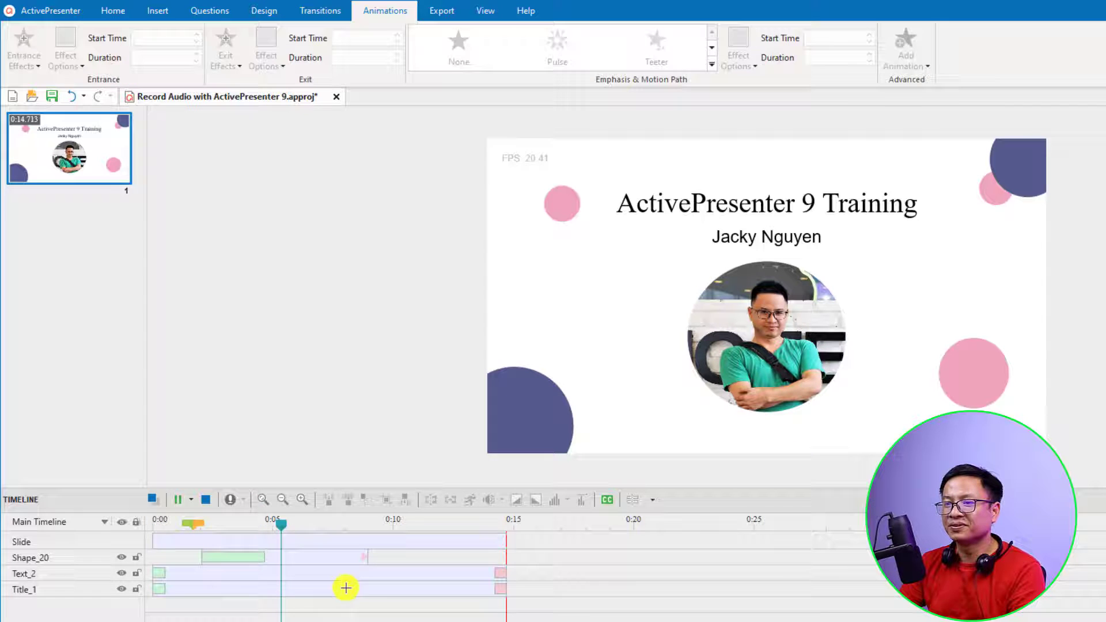
pyautogui.press('space')
# Step: Add a half-second Fly Out exit effect to Shape_20 near 8.4 seconds and preview it
pyautogui.click(341, 557)
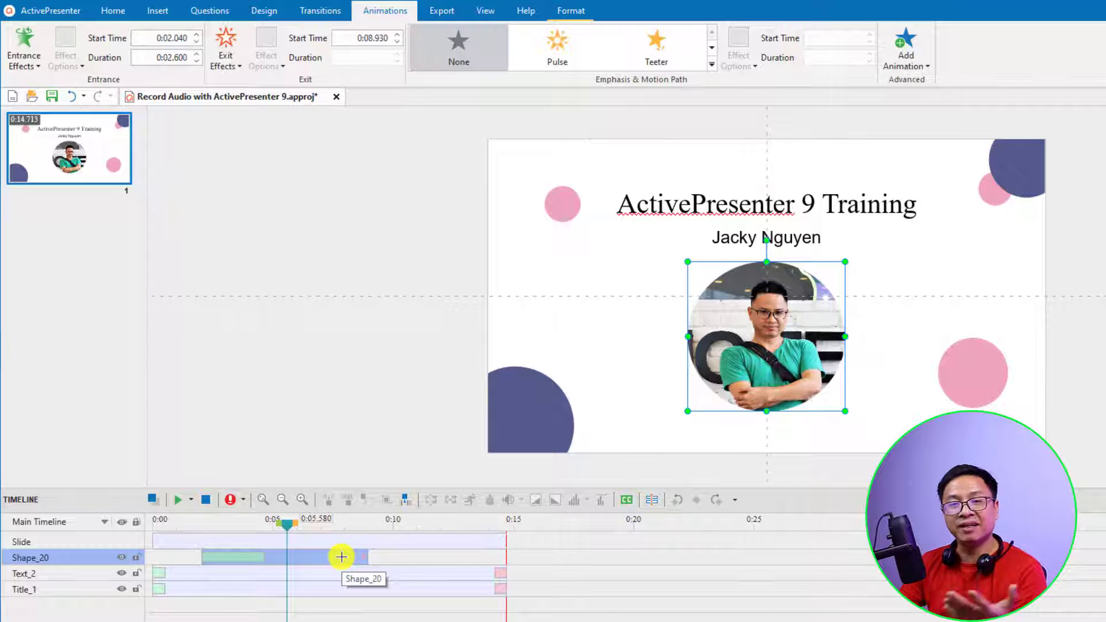
pyautogui.click(237, 62)
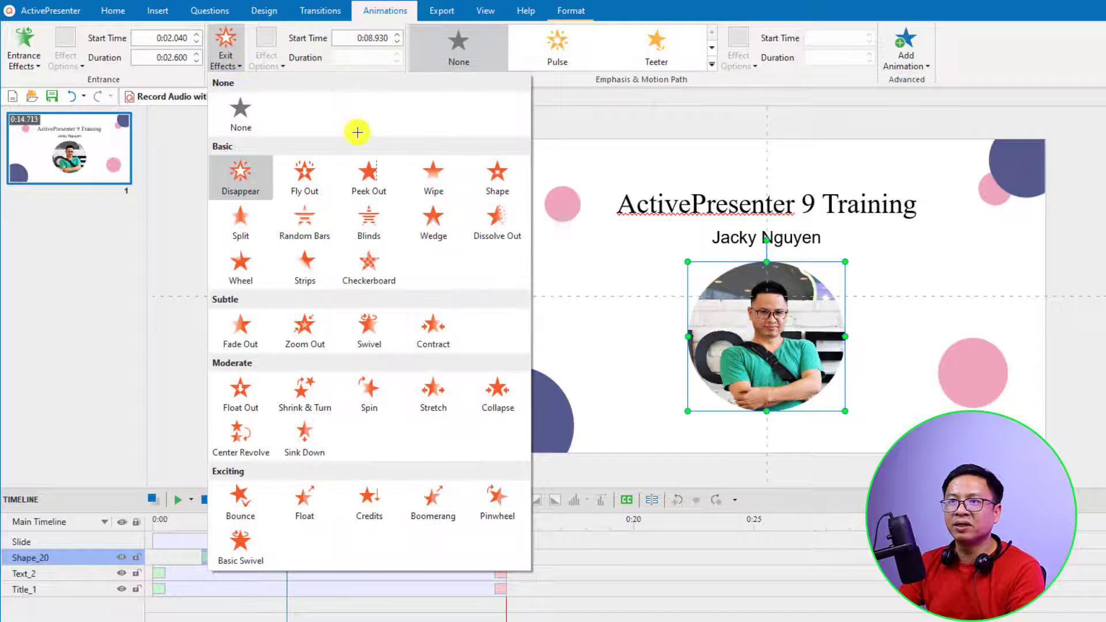
pyautogui.click(304, 182)
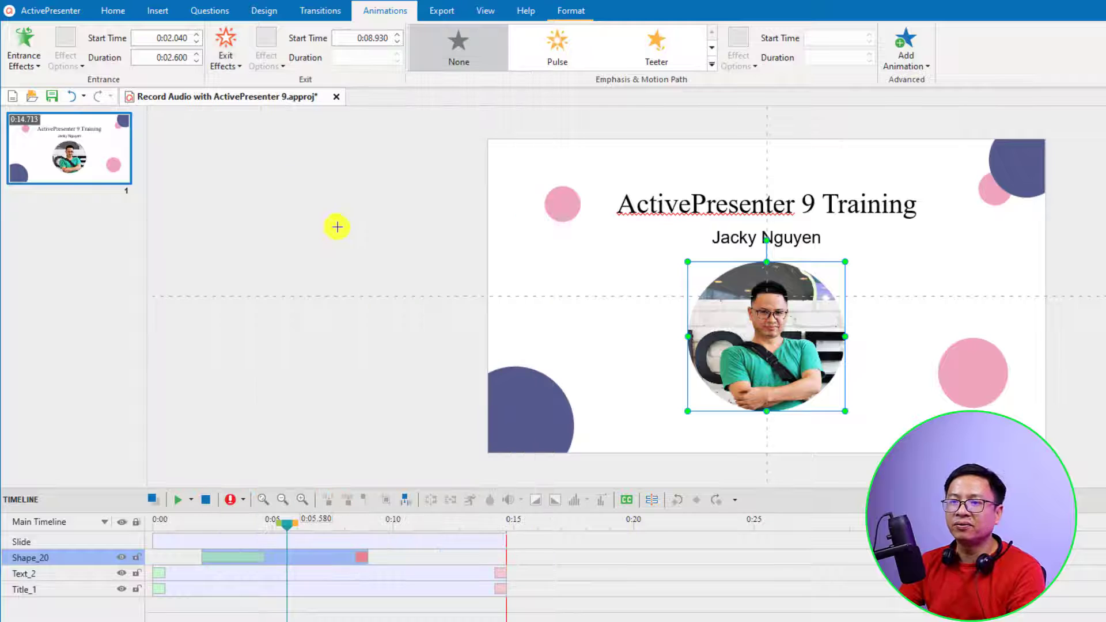
pyautogui.click(348, 520)
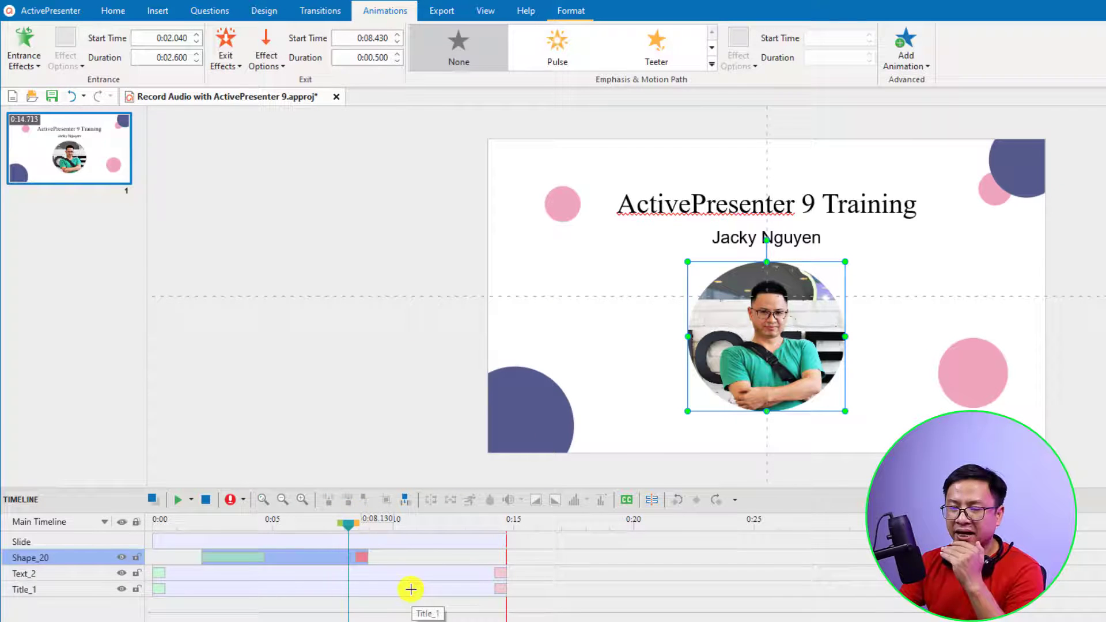
pyautogui.press('space')
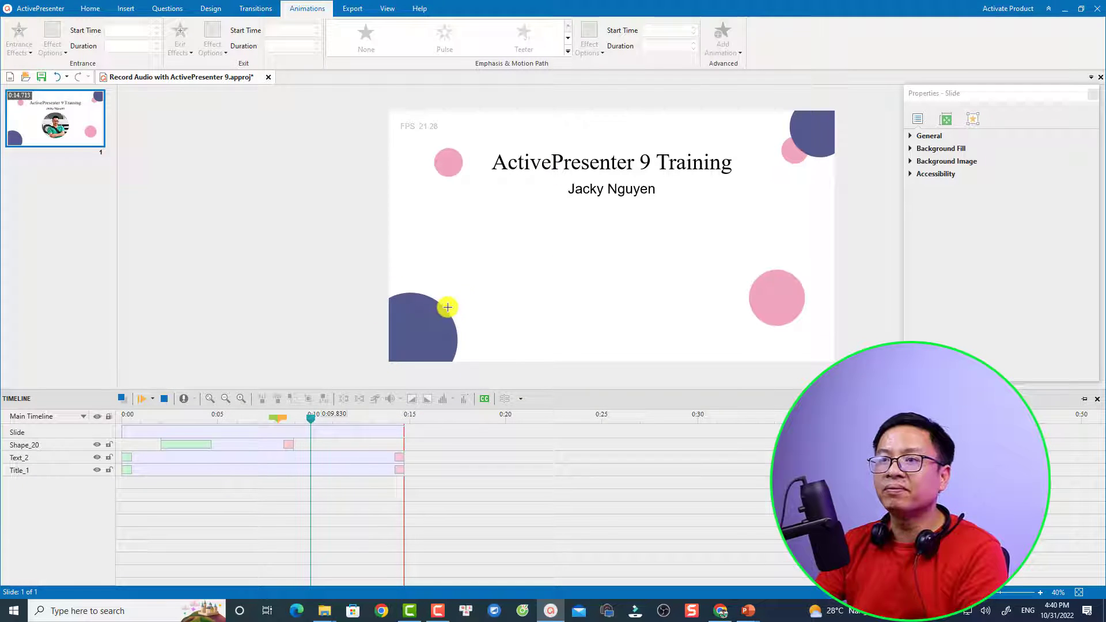
# Step: Switch the ribbon to the Insert tools
pyautogui.click(120, 7)
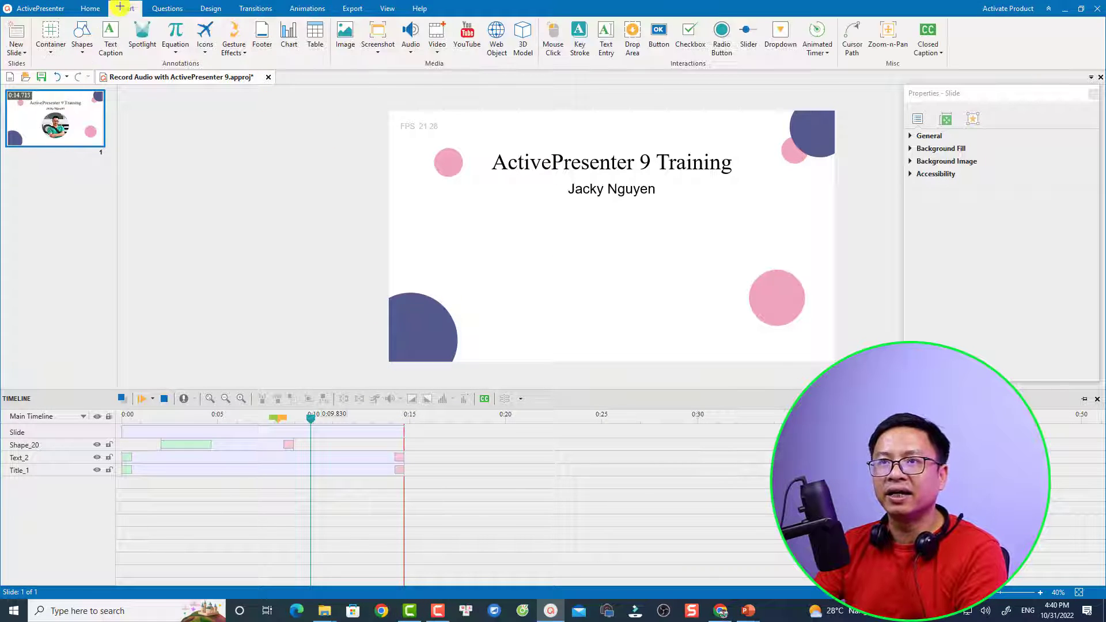
# Step: Insert the circular name logo PNG, shrink it, and place it left beneath the title
pyautogui.click(346, 30)
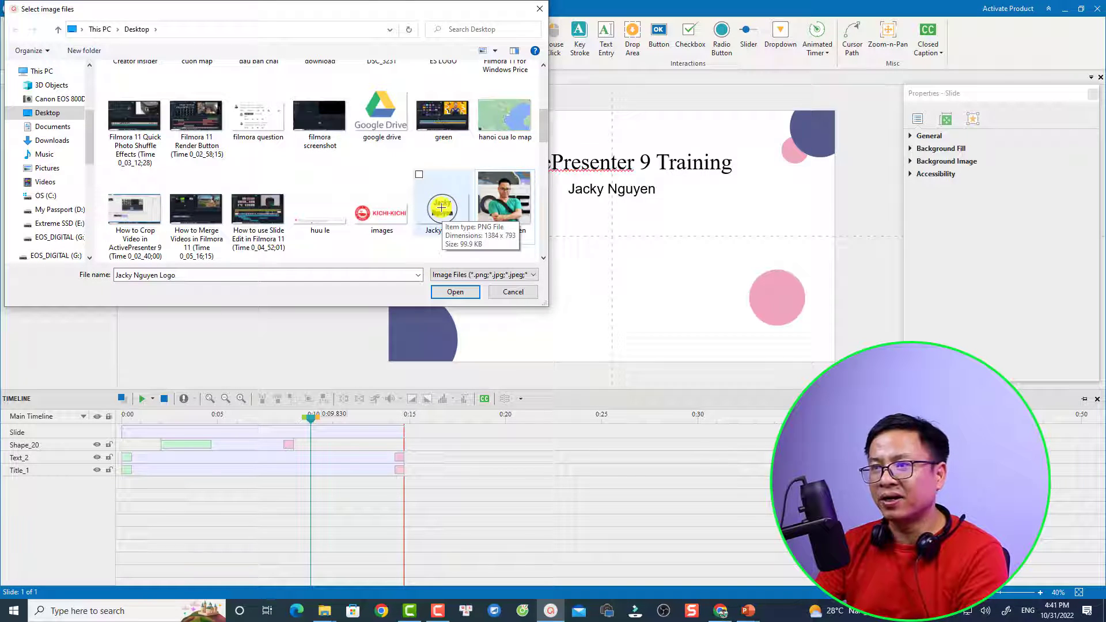
pyautogui.click(444, 206)
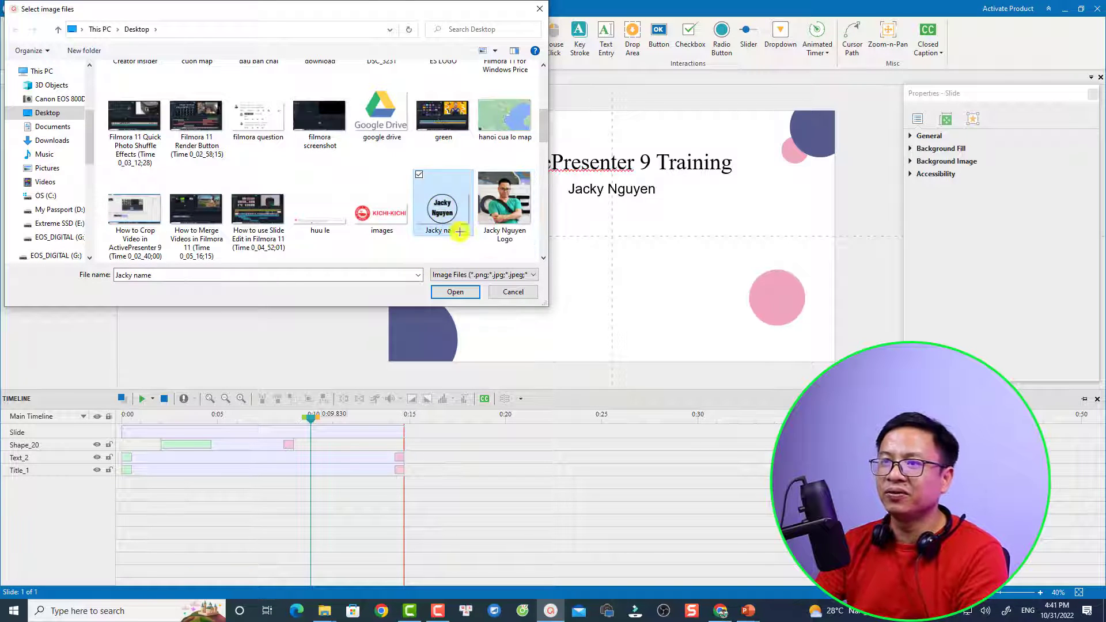
pyautogui.click(453, 292)
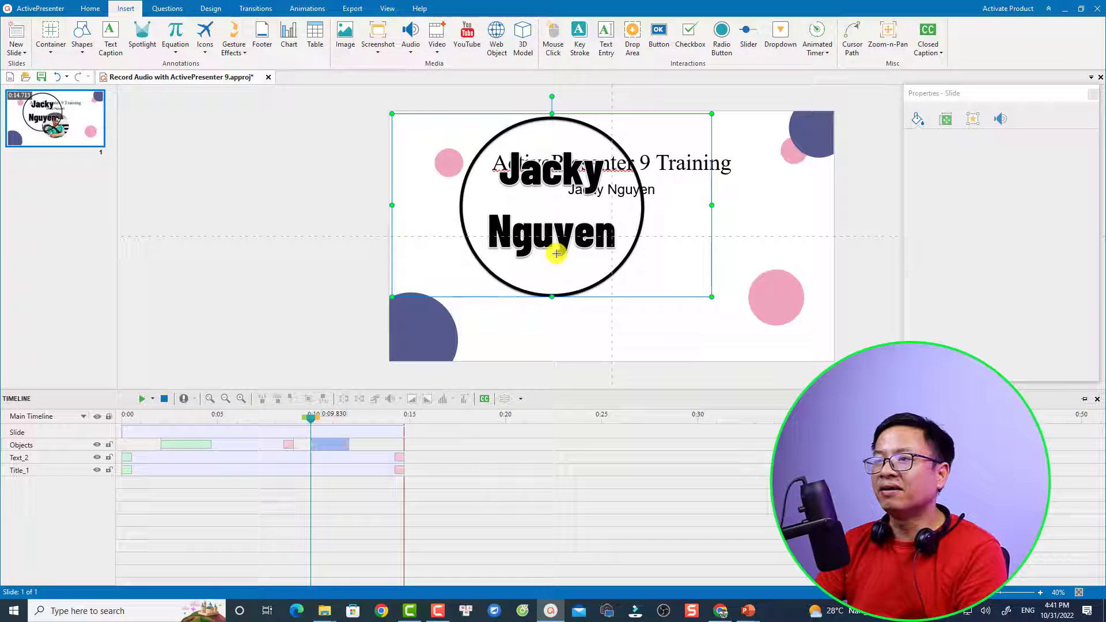
pyautogui.moveTo(556, 255); pyautogui.dragTo(601, 290)
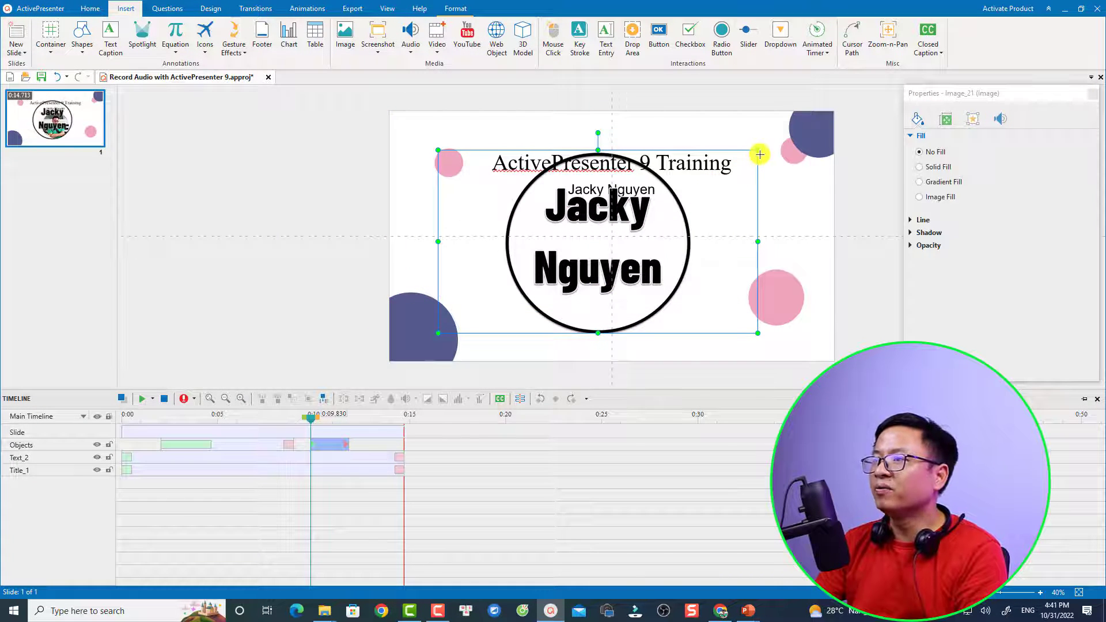
pyautogui.moveTo(758, 151); pyautogui.dragTo(599, 246)
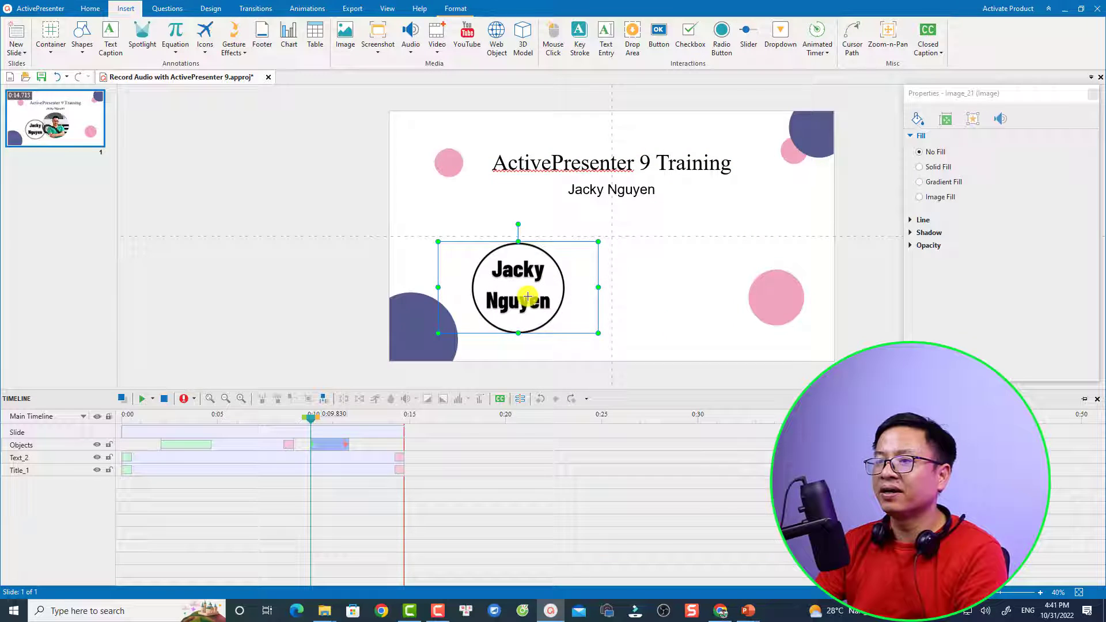
pyautogui.moveTo(526, 296); pyautogui.dragTo(503, 243)
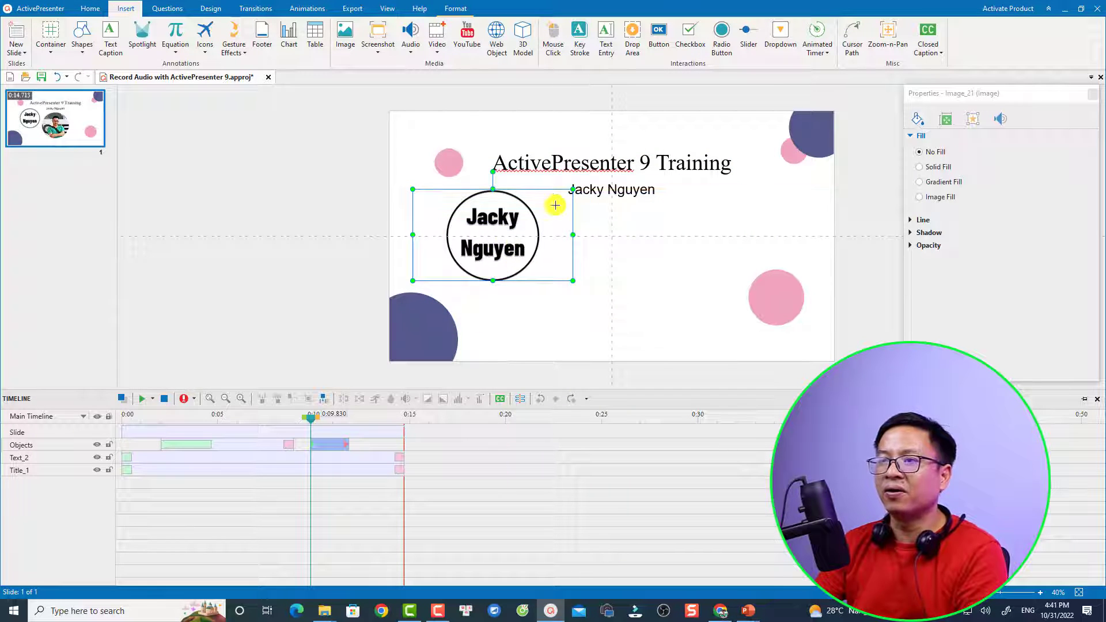